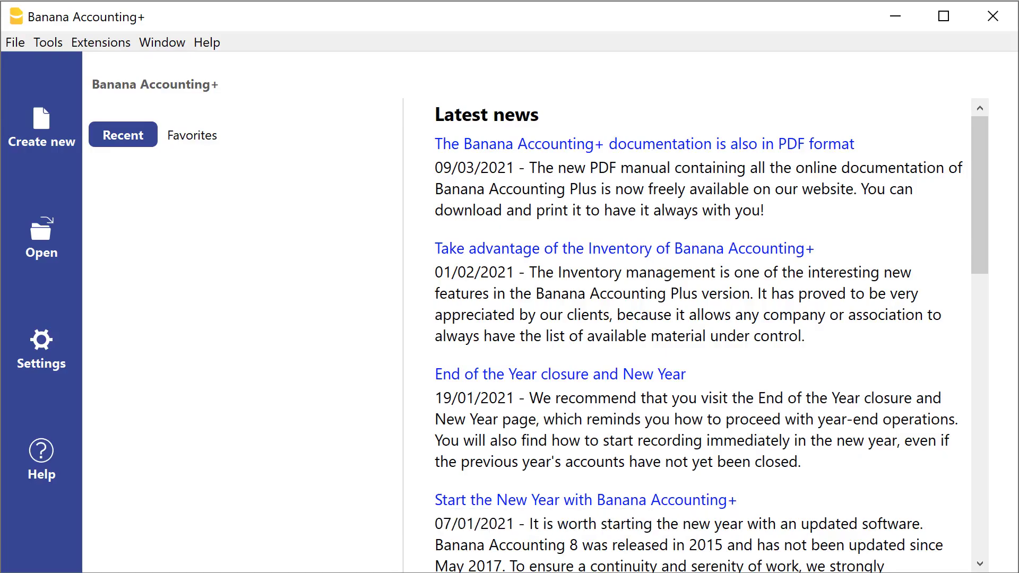
Step: Start creating a new accounting file
key("alt+f")
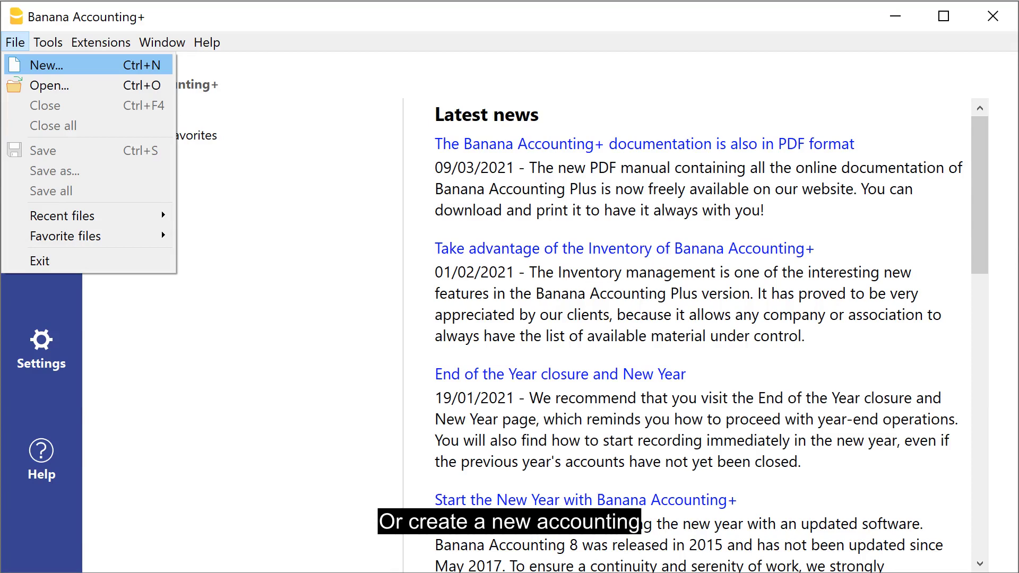
key("Return")
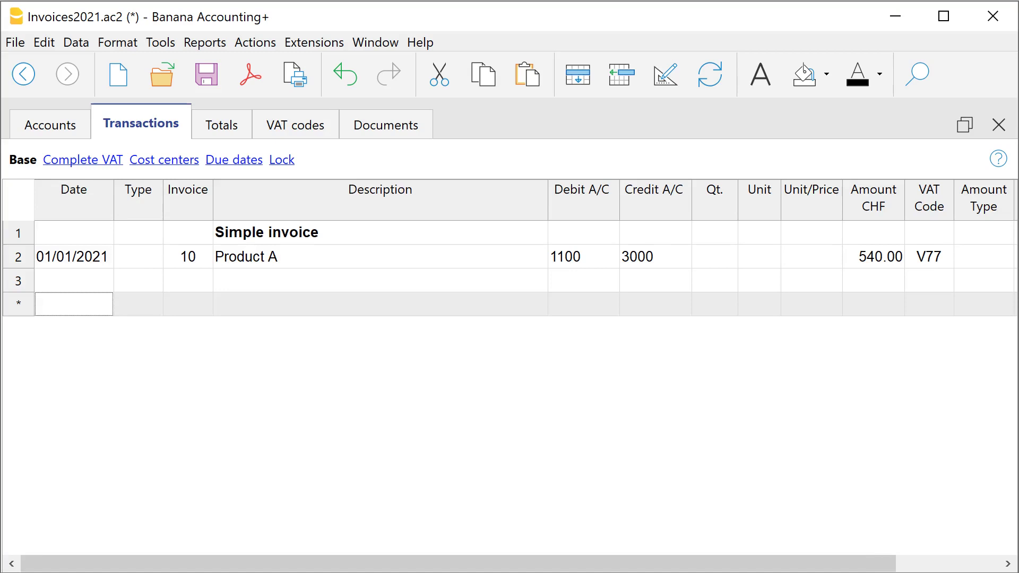
Step: Examine the simple invoice row's date, invoice number, description, debit and credit accounts, amount and VAT code
left_click(74, 257)
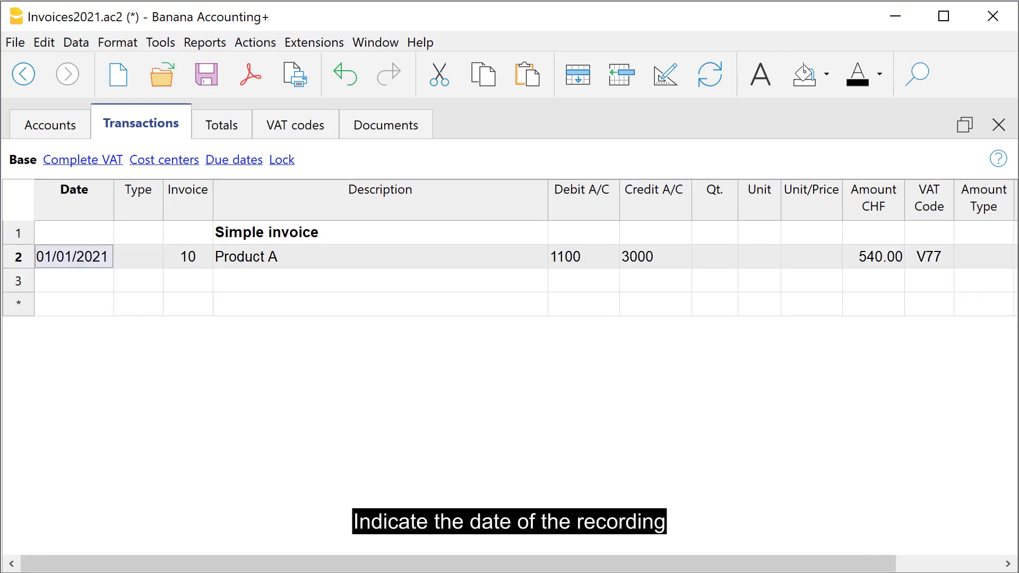
left_click(188, 257)
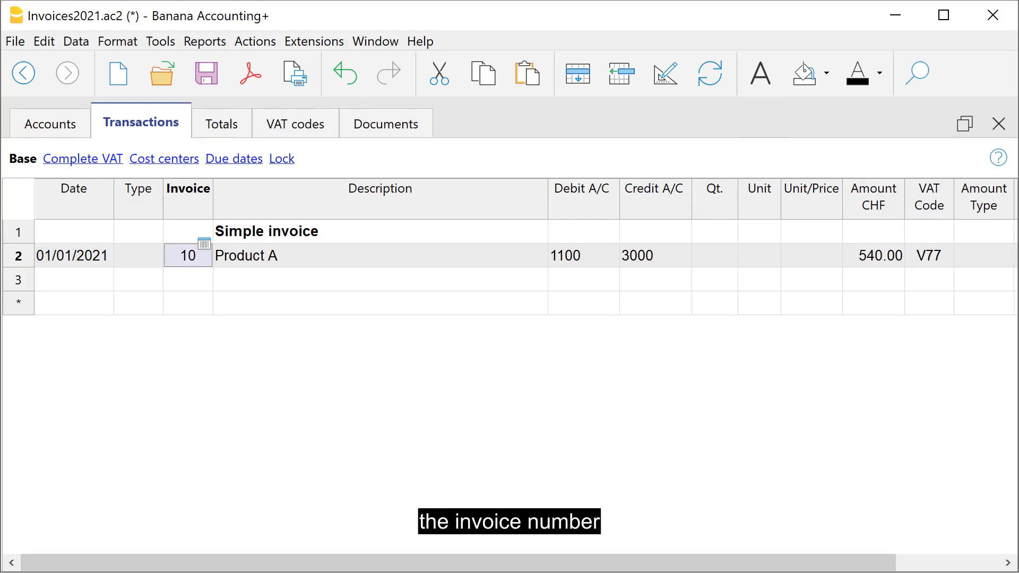
left_click(380, 256)
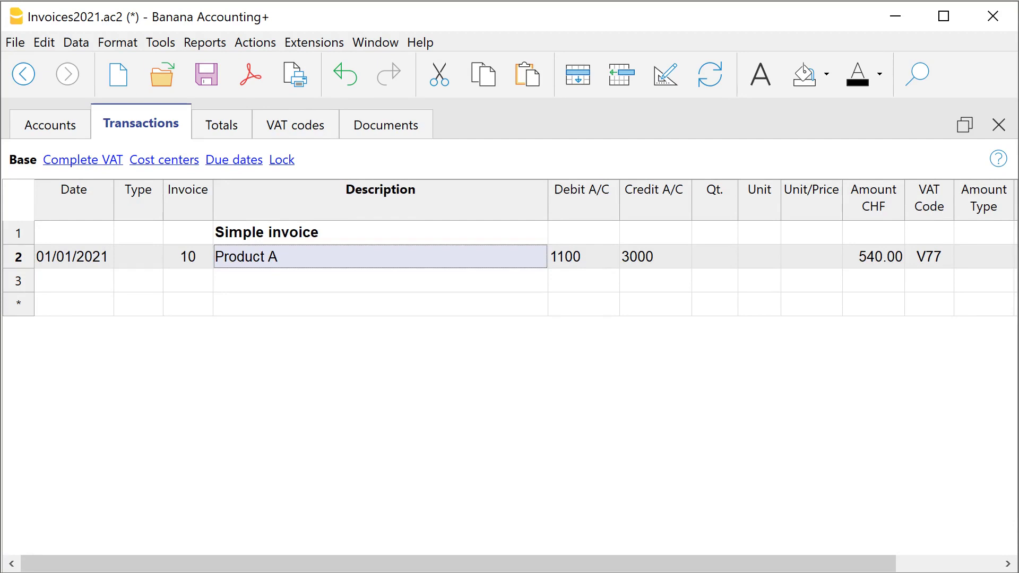
left_click(584, 257)
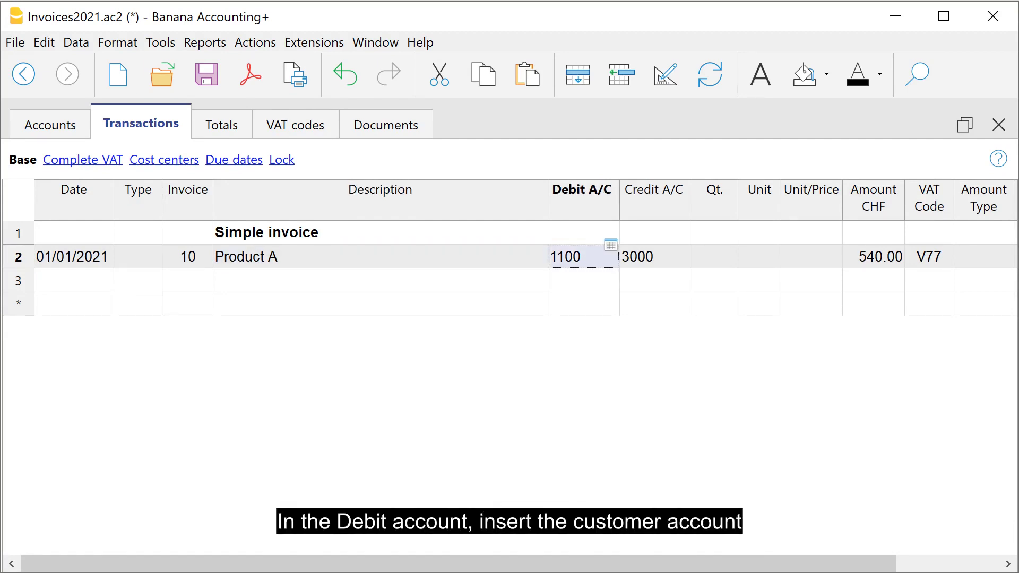
left_click(656, 257)
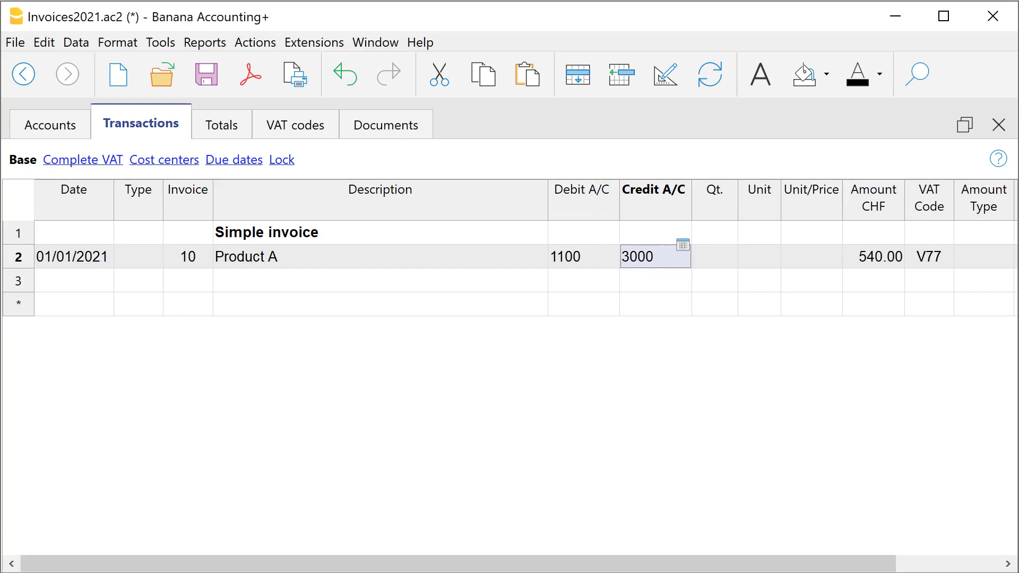
left_click(873, 257)
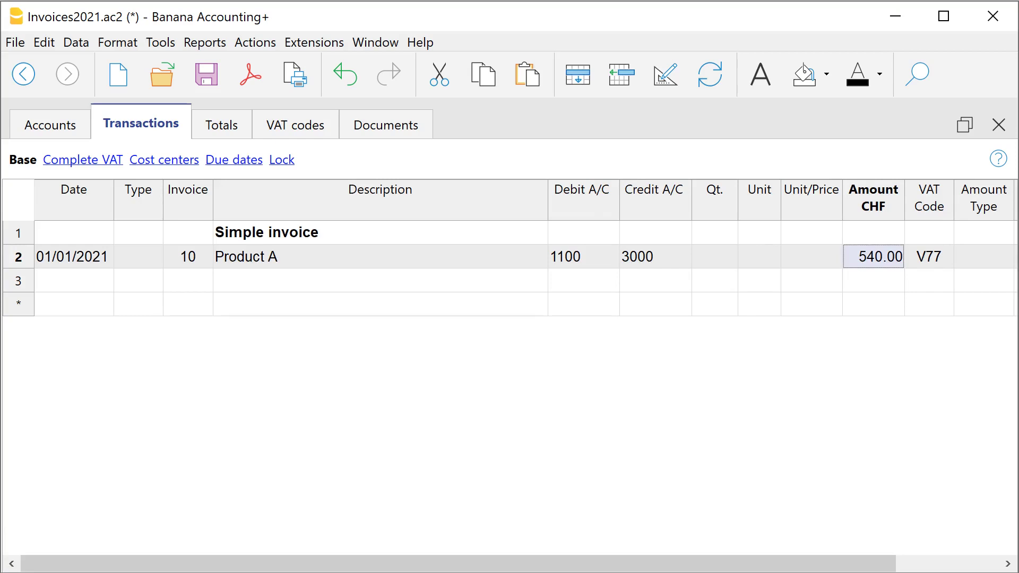
left_click(929, 257)
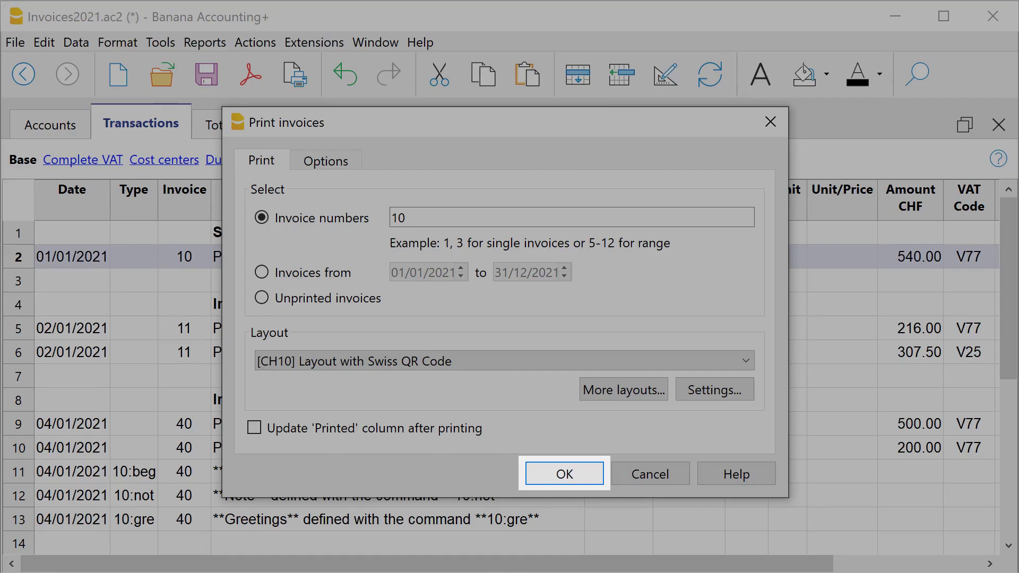
Step: Print invoice 10 using the [CH10] Layout with Swiss QR Code
key("Return")
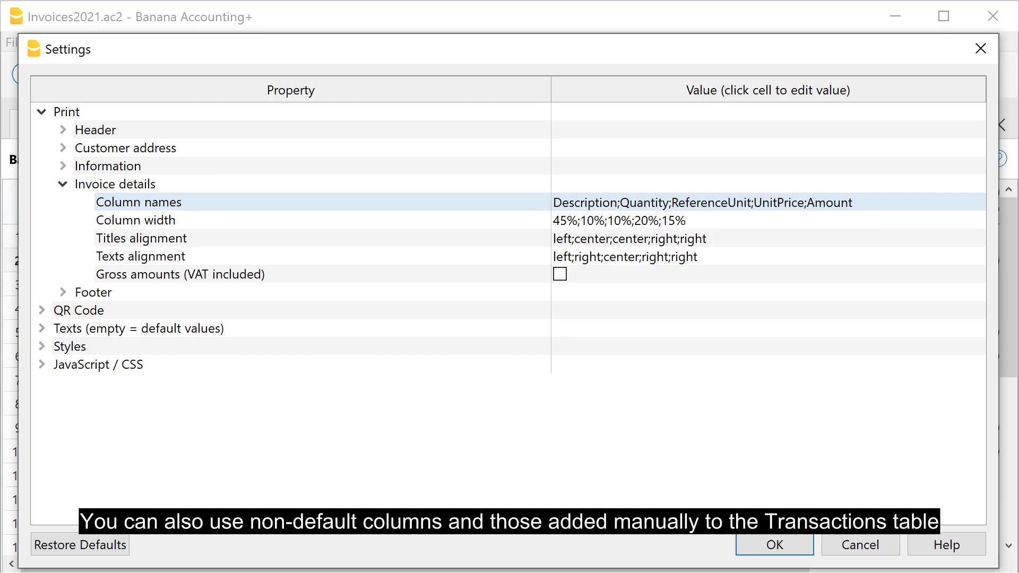
Step: Examine the column width and alignment properties of the invoice details, and the font and colour properties of the invoice styles
left_click(136, 220)
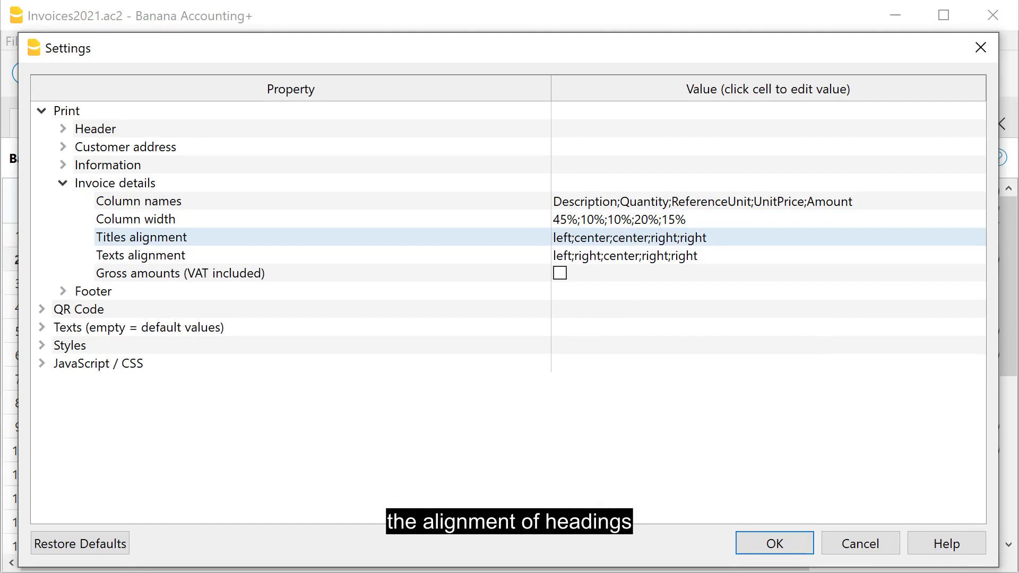
left_click(141, 256)
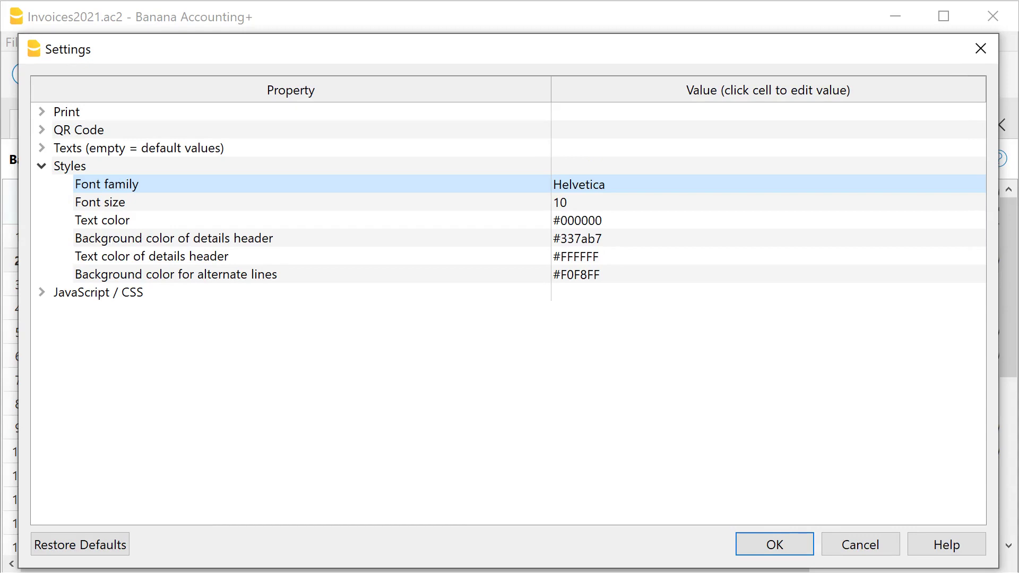
left_click(100, 203)
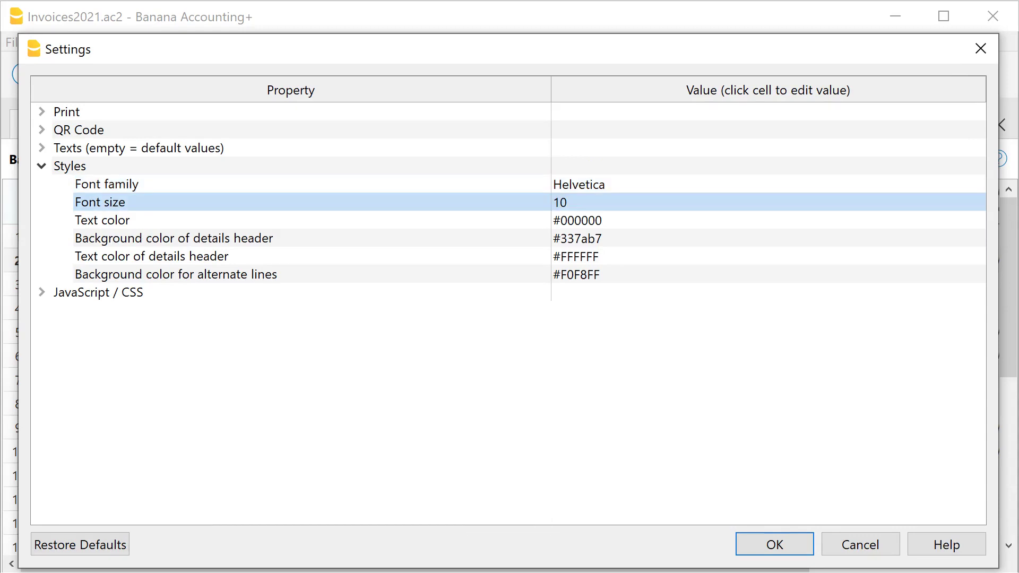
left_click(102, 220)
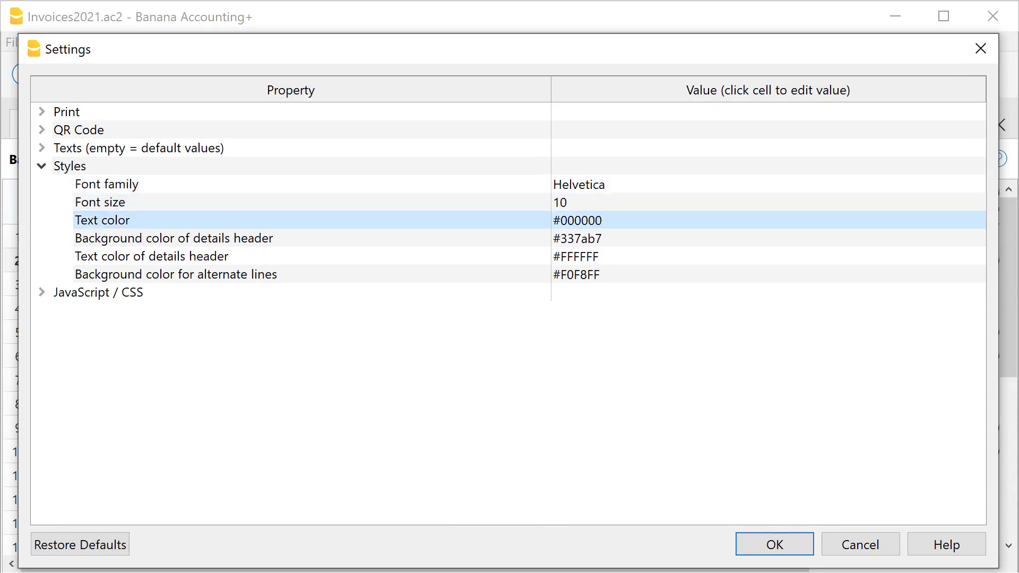
left_click(174, 238)
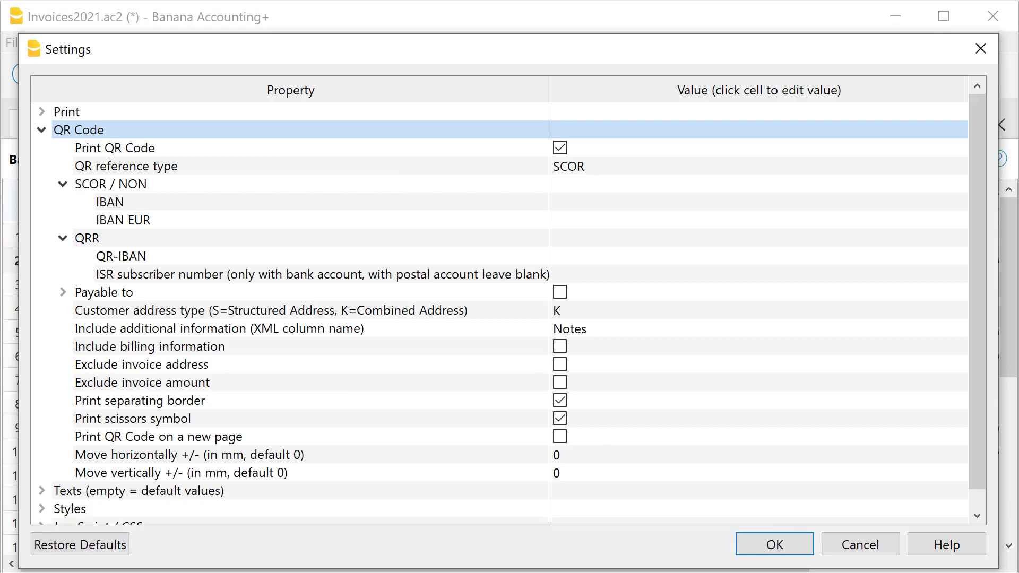
Step: Check the Print QR Code and QR reference type properties, and enable Include billing information for the QR code
left_click(115, 148)
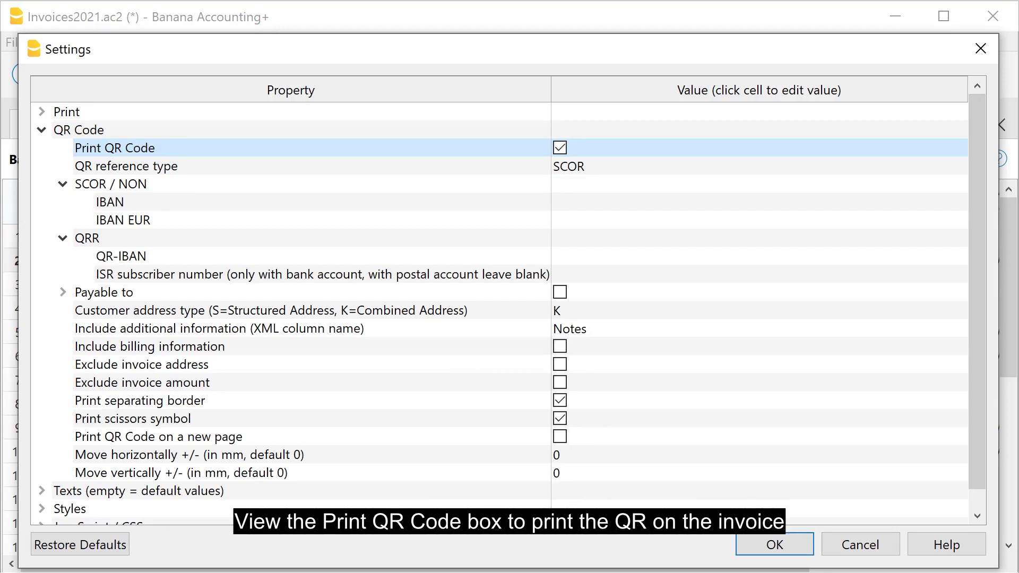
left_click(569, 166)
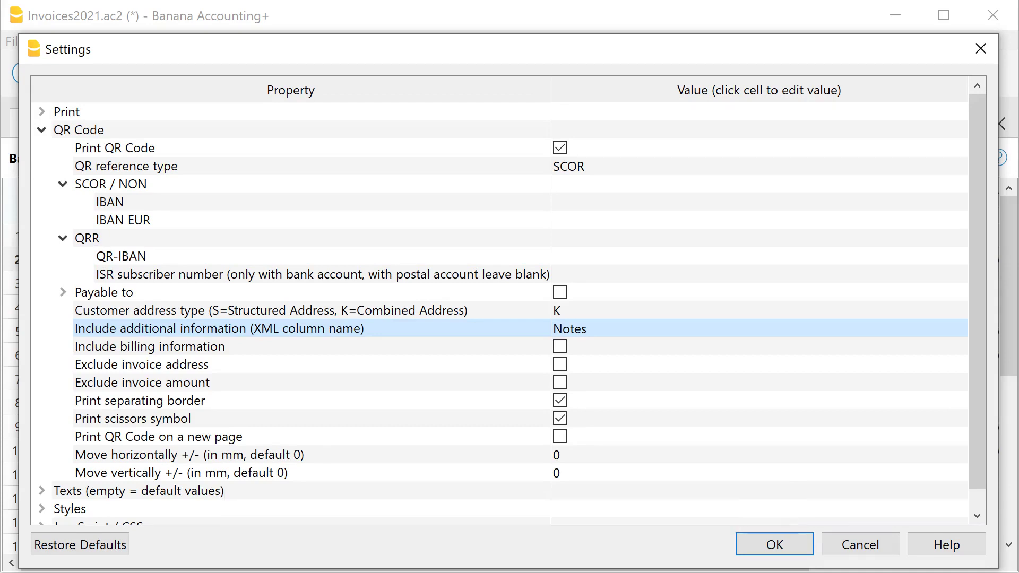
left_click(560, 347)
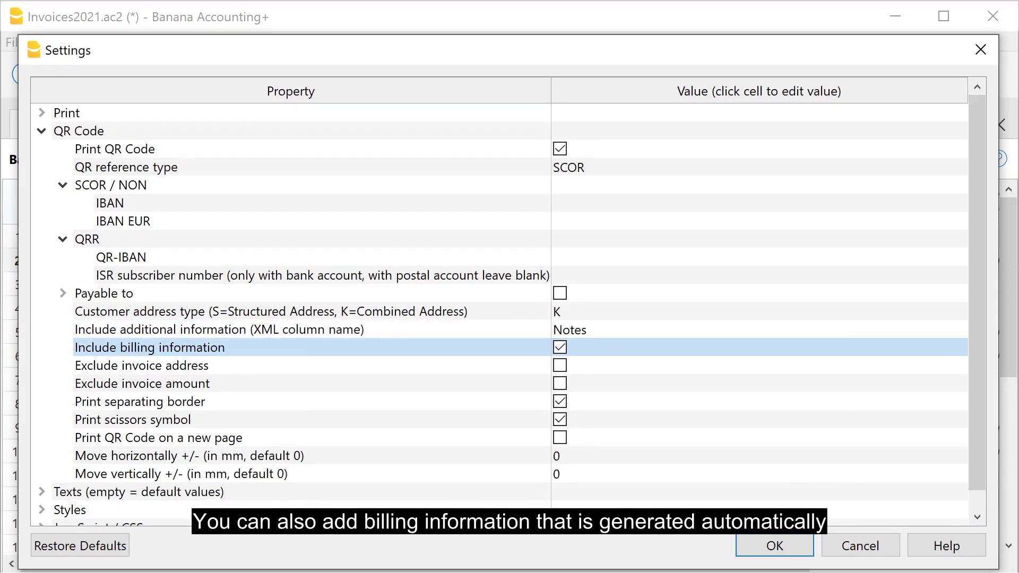